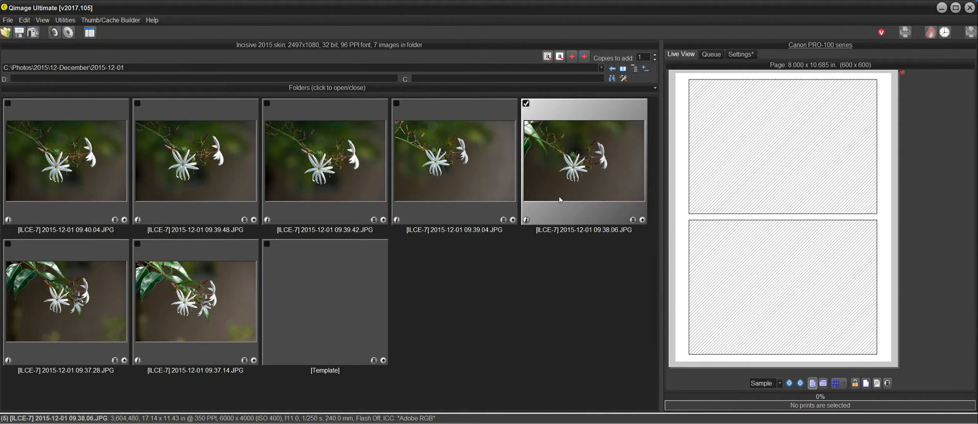
Place the 2015-12-01 09.38.06 photo on the Letter page as a single 5.00 x 7.00 print
left_click(352, 88)
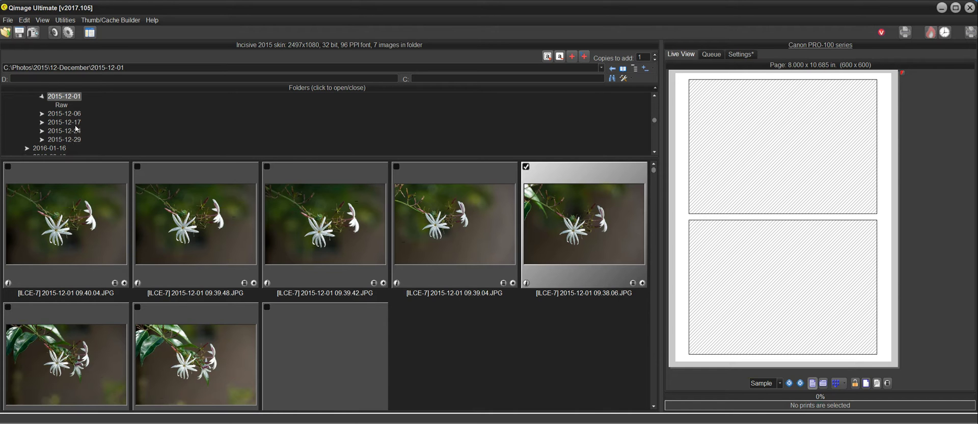
left_click(363, 90)
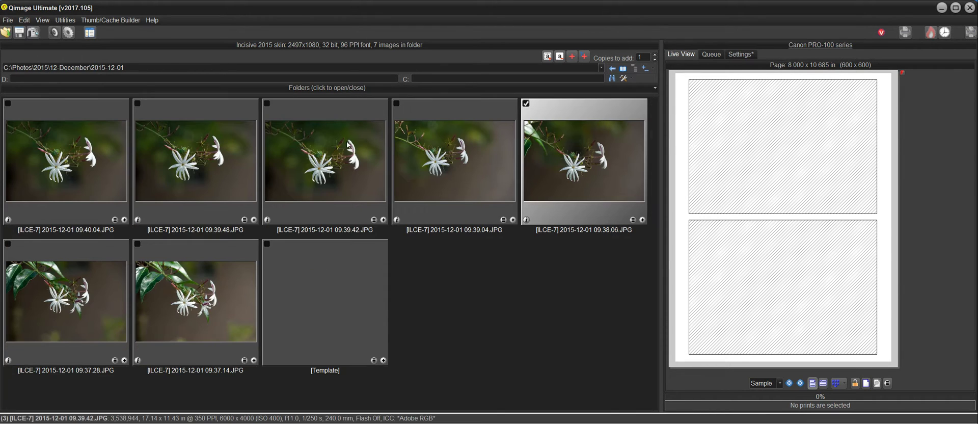
left_click(633, 220)
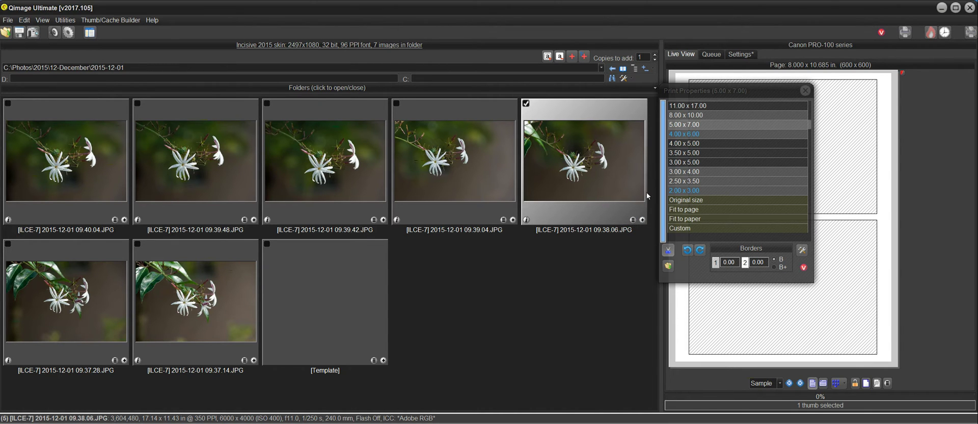
left_click(690, 124)
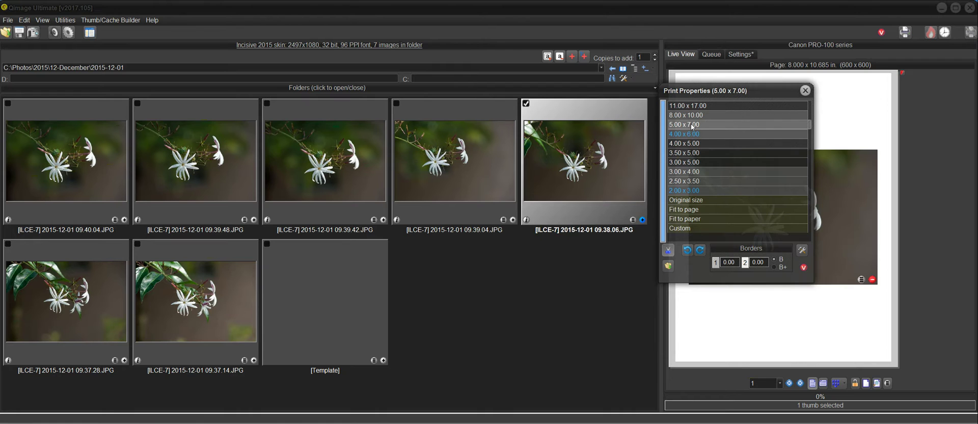
left_click(805, 90)
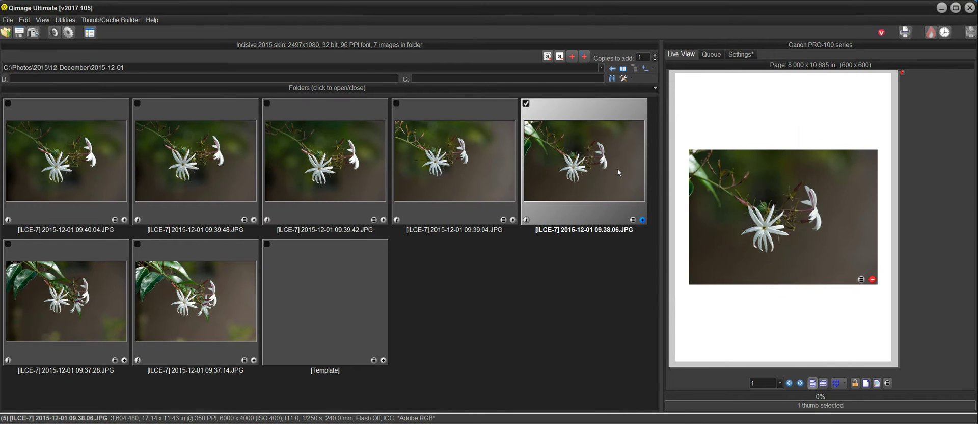
mouse_move(772, 218)
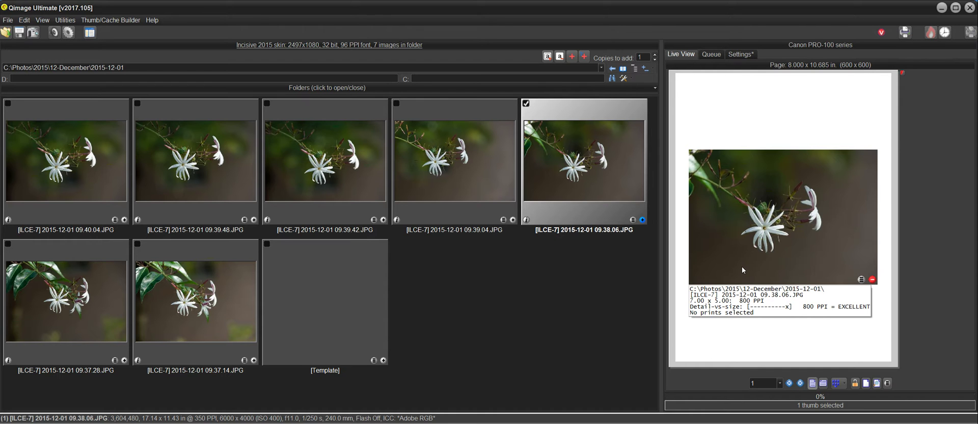
mouse_move(703, 293)
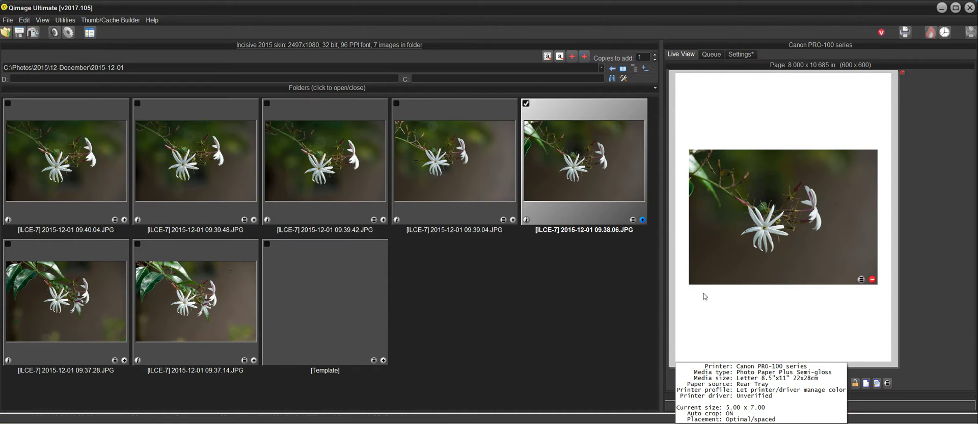
left_click(742, 55)
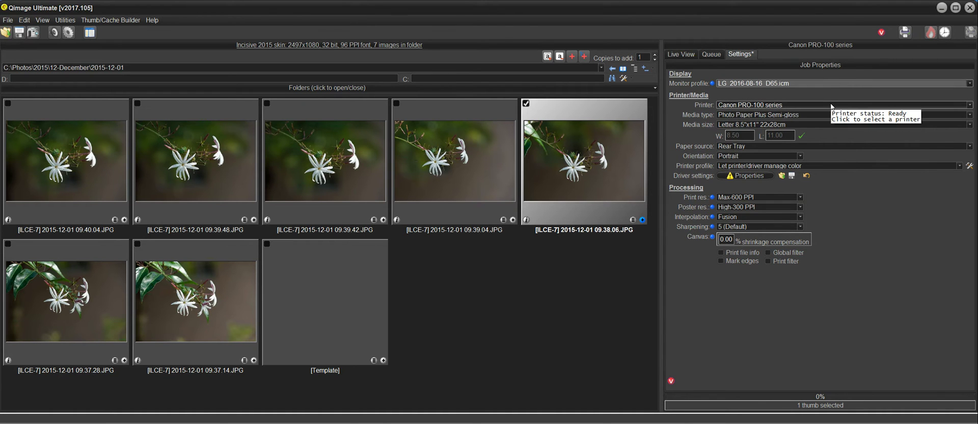
left_click(970, 105)
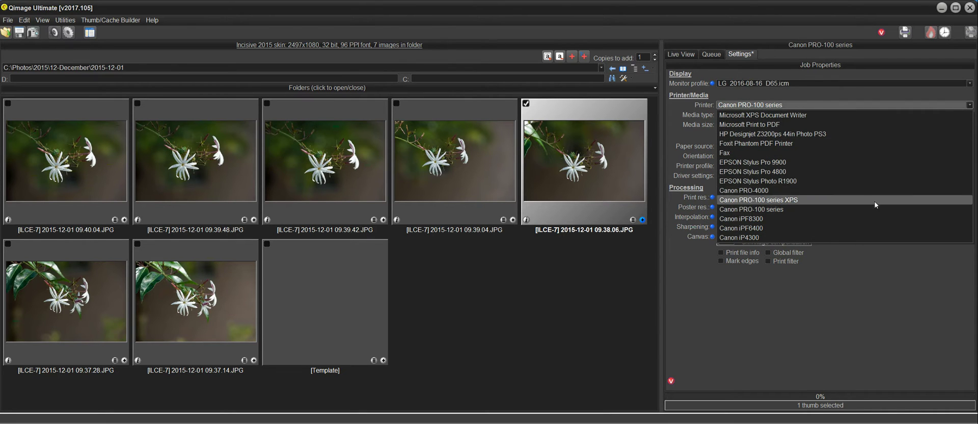
left_click(785, 214)
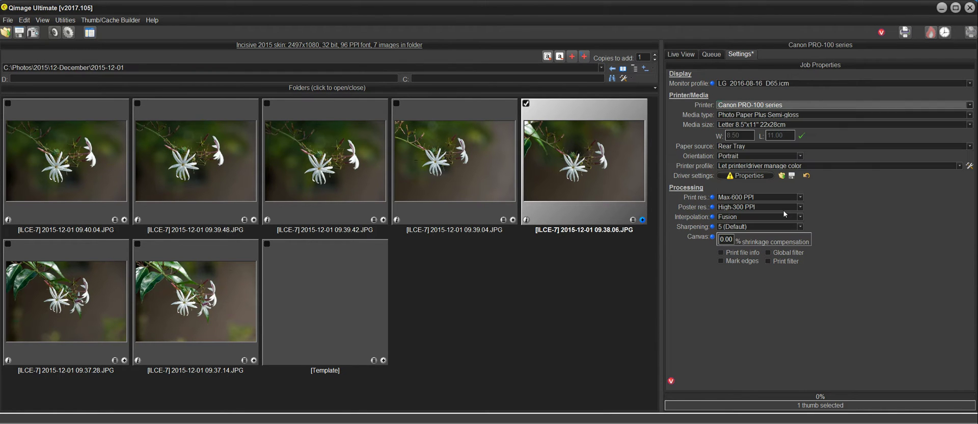
left_click(969, 116)
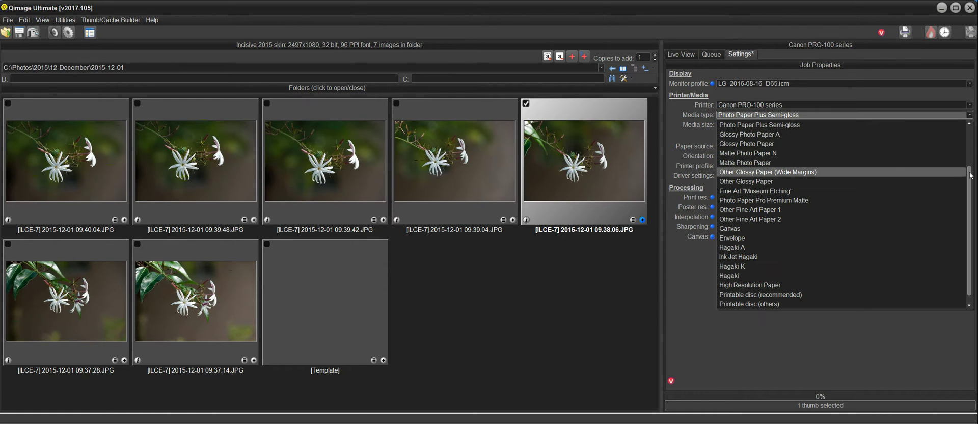
scroll(970, 175, "up", 2)
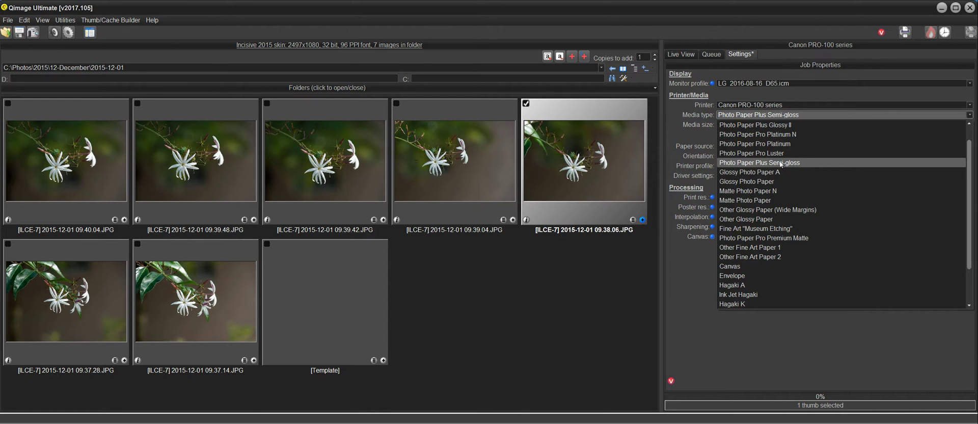
left_click(781, 163)
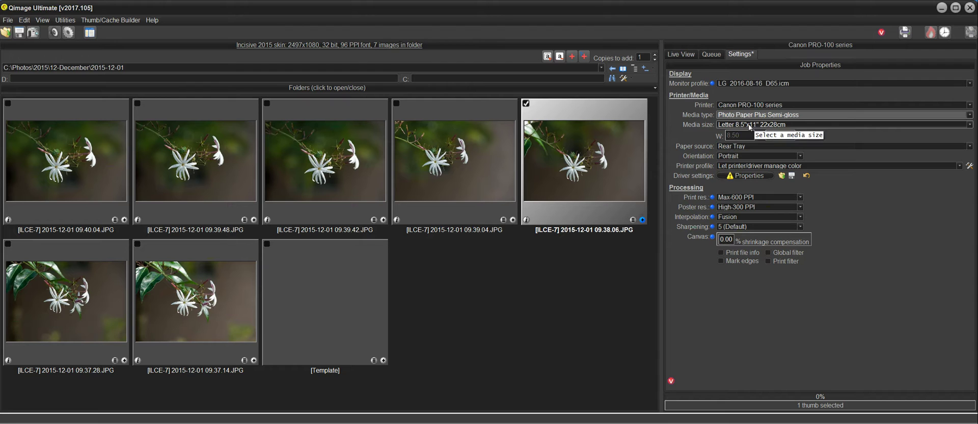
left_click(969, 125)
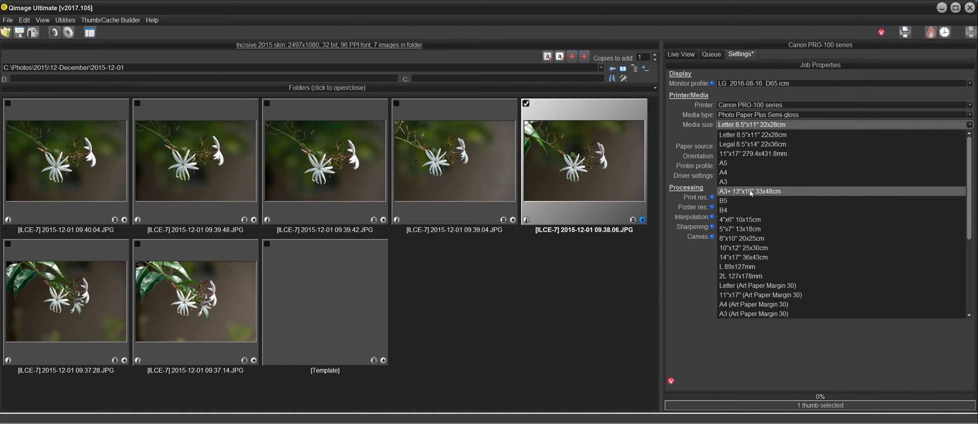
left_click(761, 127)
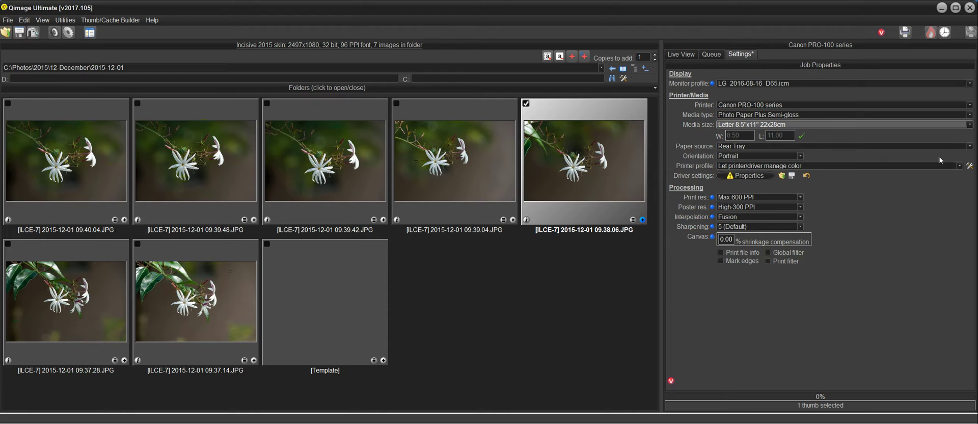
left_click(970, 146)
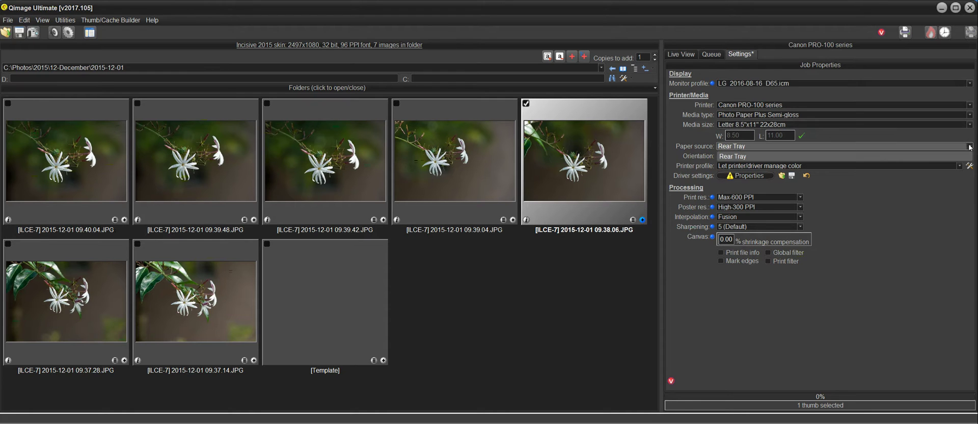
left_click(750, 155)
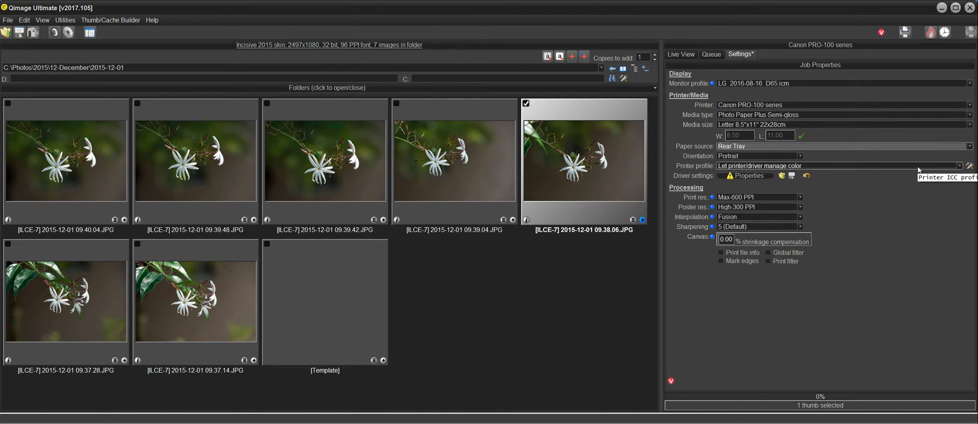
Load CNBBDKA0.ICM, the Canon PRO-100 Photo Paper Plus Semi-Gloss ICC profile, as the printer profile
left_click(959, 166)
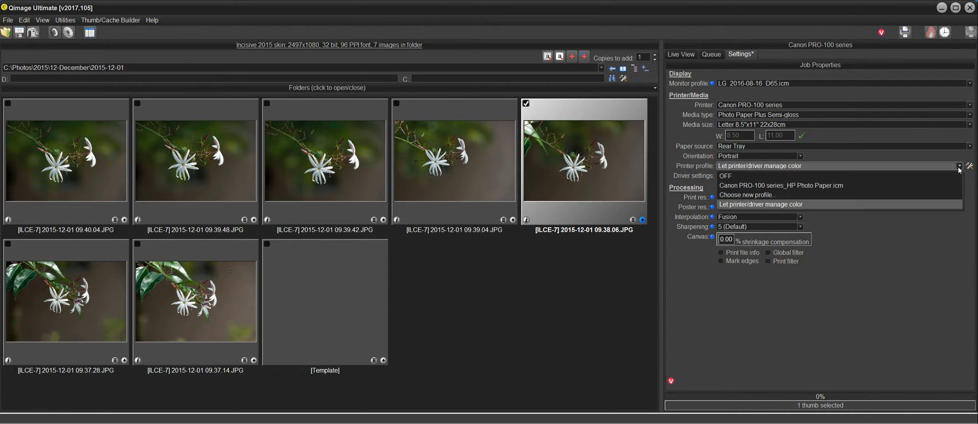
left_click(802, 195)
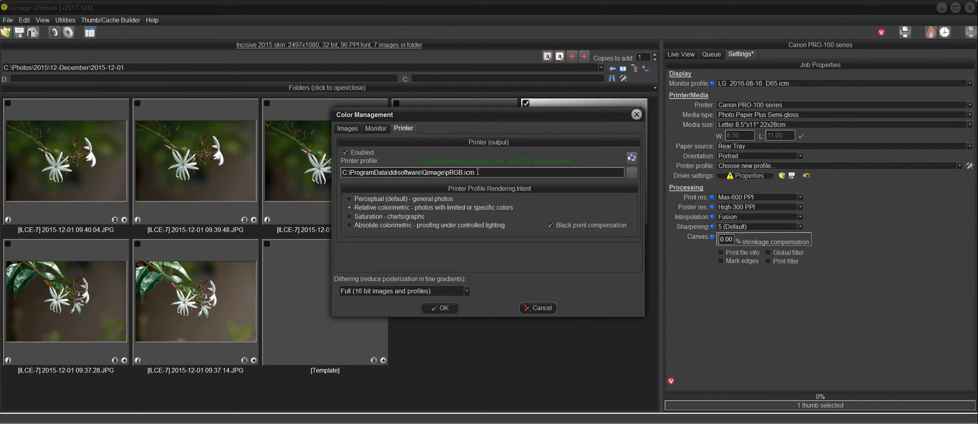
left_click(631, 172)
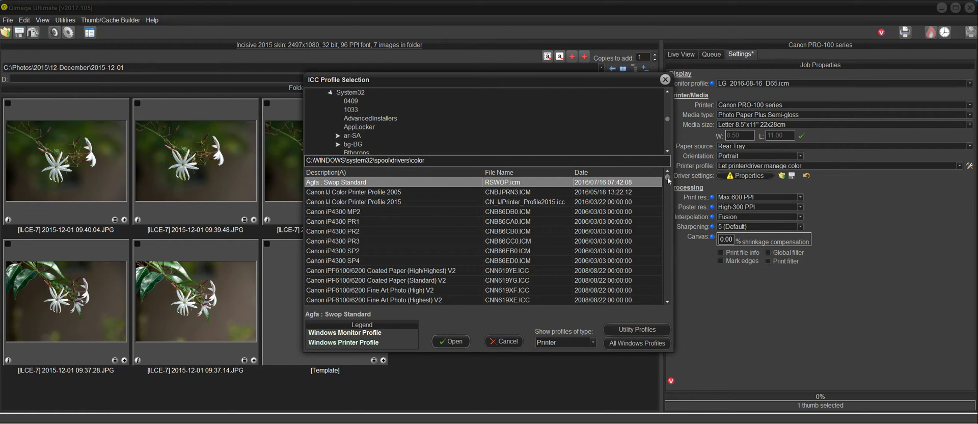
left_click_drag(669, 180, 662, 214)
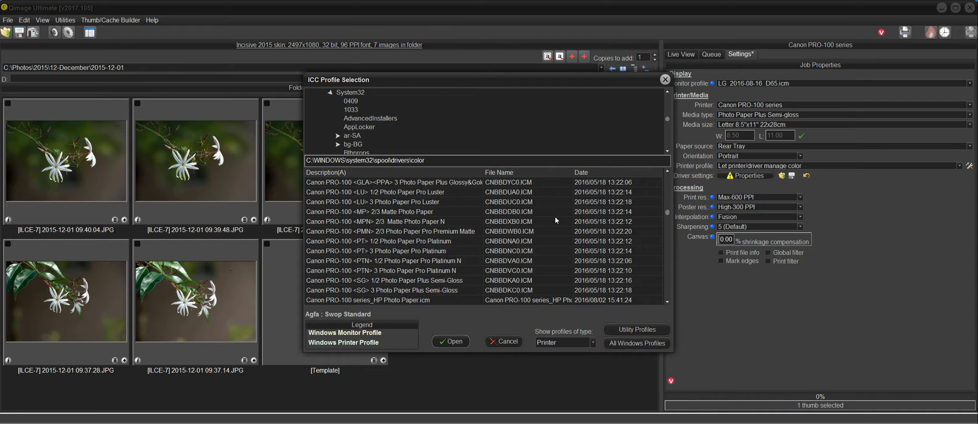
left_click(394, 281)
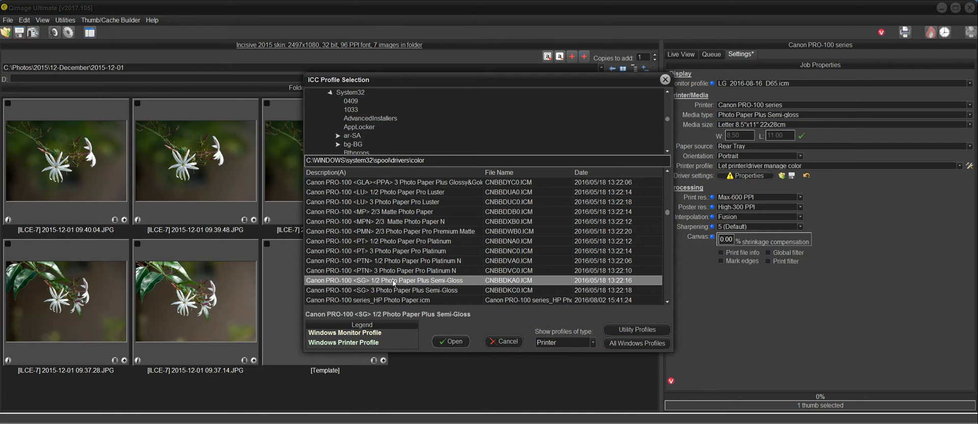
left_click(448, 340)
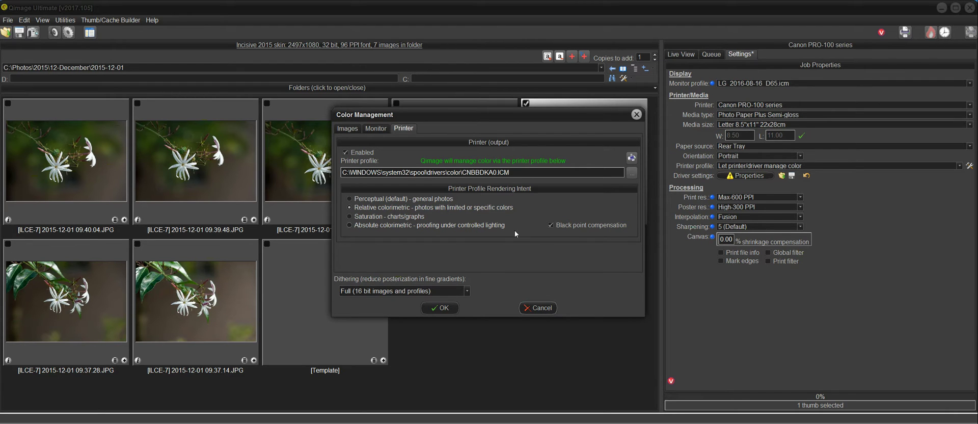
Accept the colour management so the job uses the PRO-100 Semi-Gloss (RC, BPC) profile
left_click(441, 308)
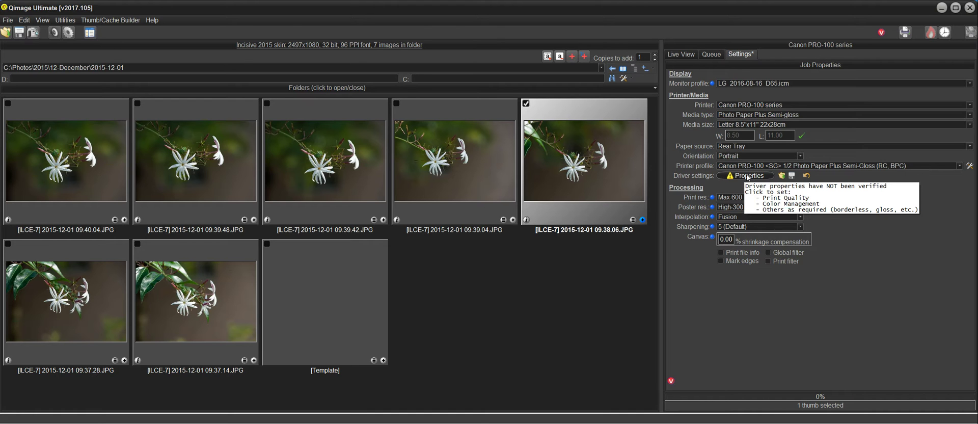
Bring up the Canon PRO-100 series driver properties on the Main page
left_click(747, 175)
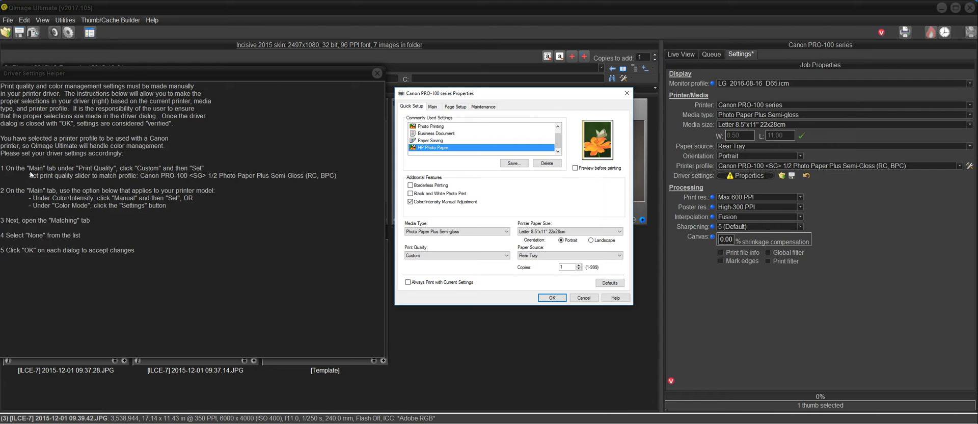
left_click(432, 107)
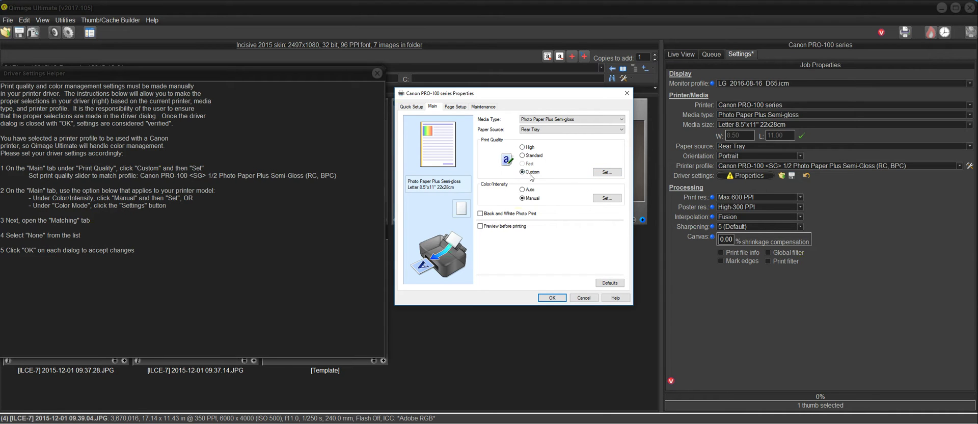
Set the driver's Custom print quality slider to 1 (Fine) and confirm
left_click(607, 172)
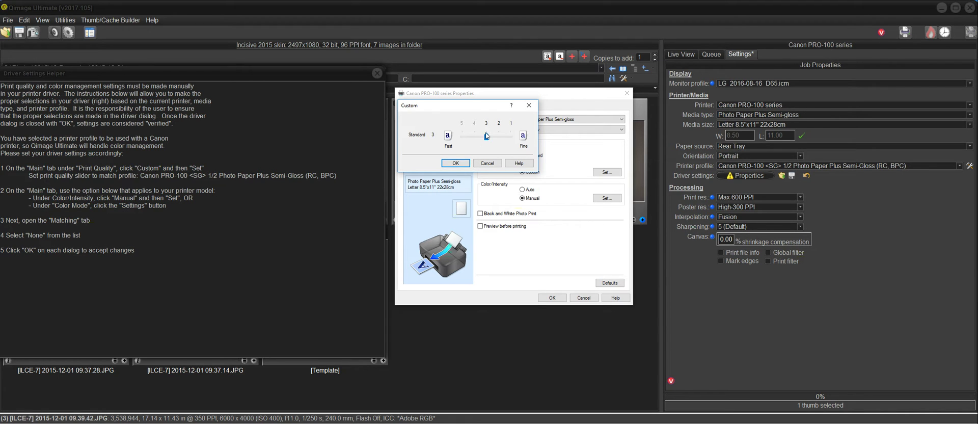
left_click_drag(487, 137, 511, 137)
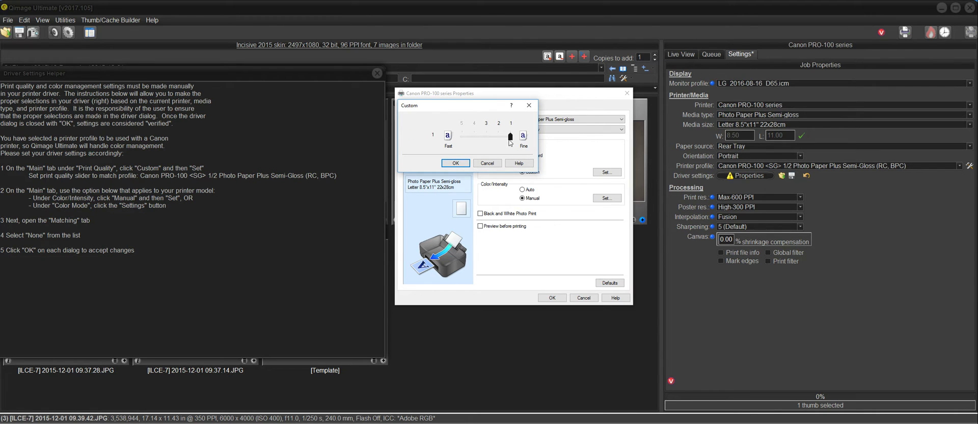
left_click(456, 163)
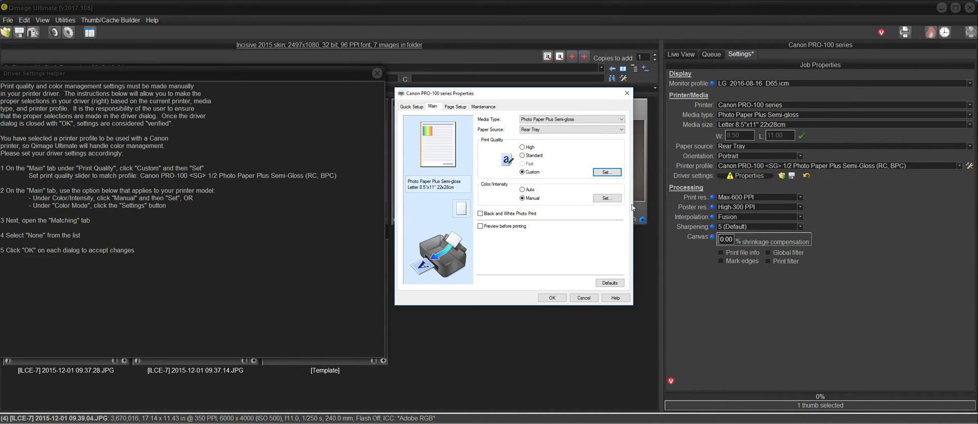
Set the driver's colour Matching to None and close the Canon properties dialogs
left_click(608, 199)
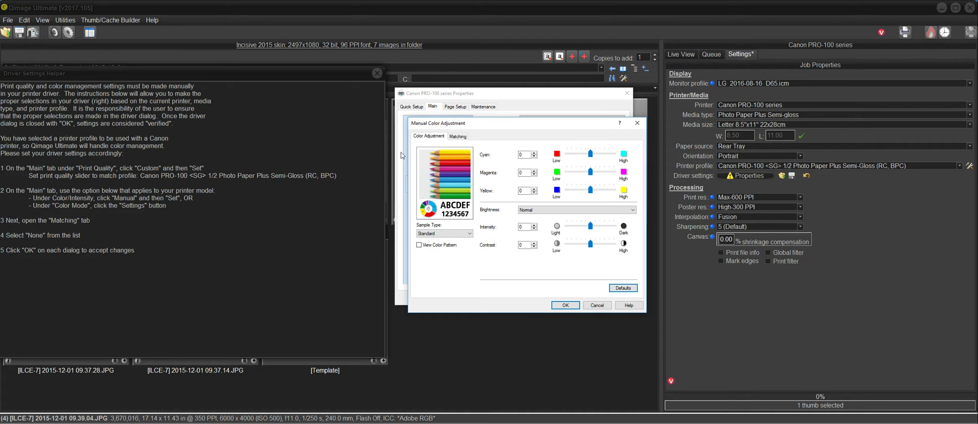
left_click(459, 136)
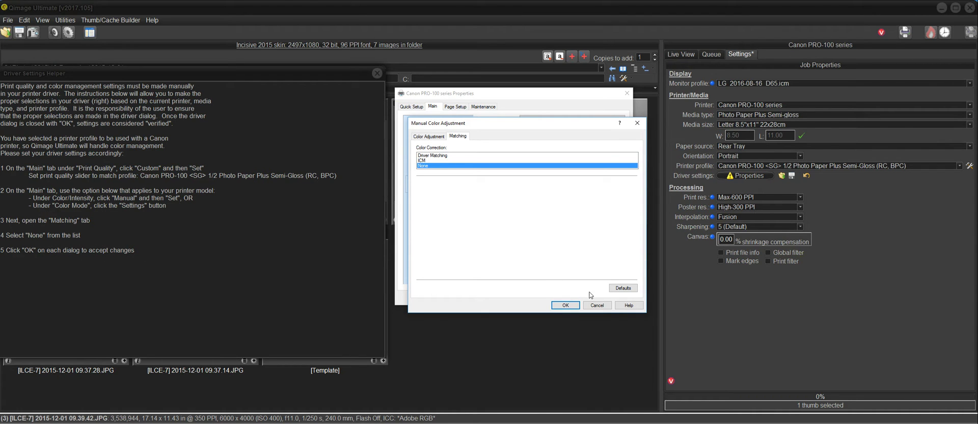
left_click(565, 305)
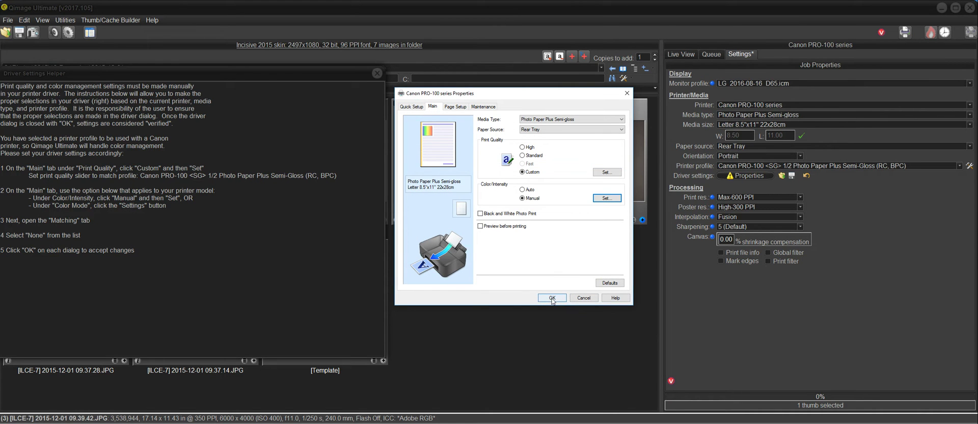
left_click(552, 298)
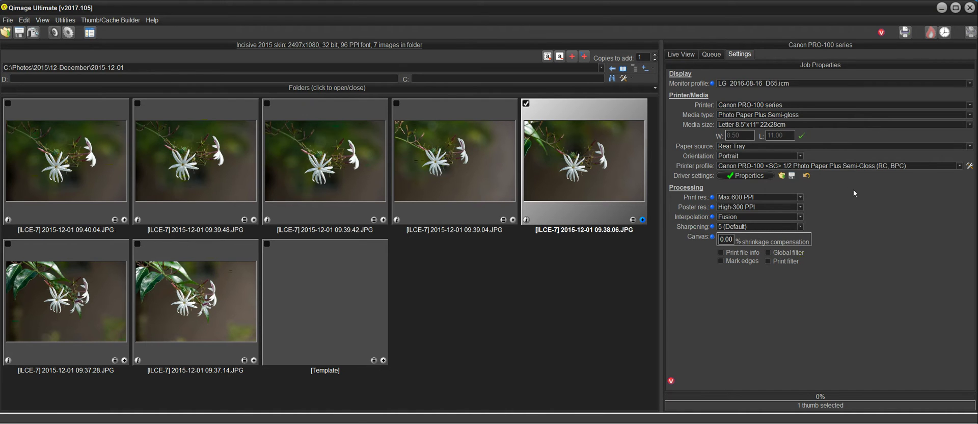
Preview the flower photo in Live View, then return to the Settings page
left_click(683, 54)
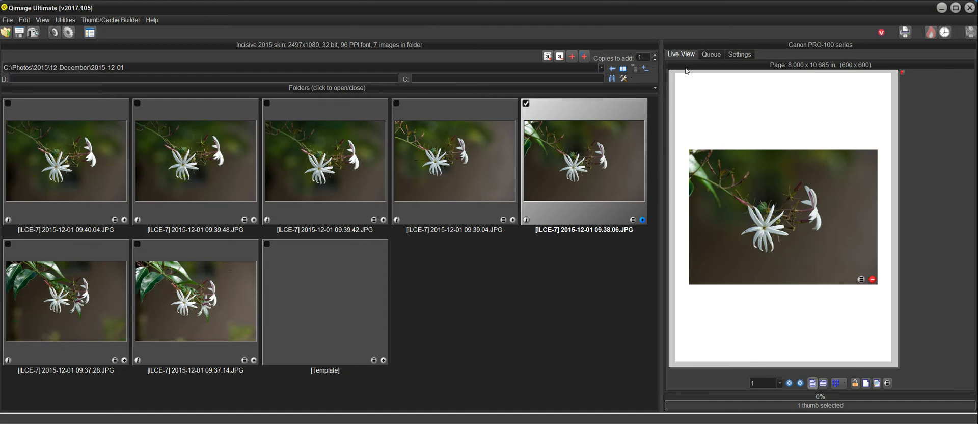
mouse_move(717, 259)
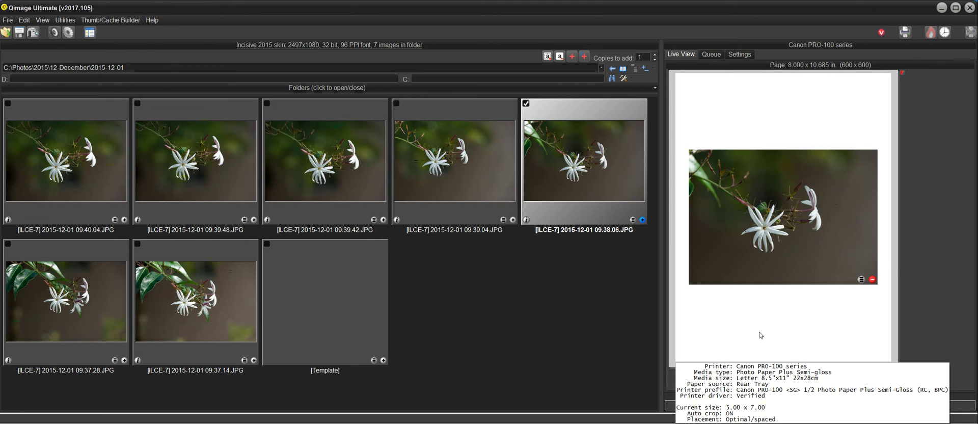
left_click(746, 56)
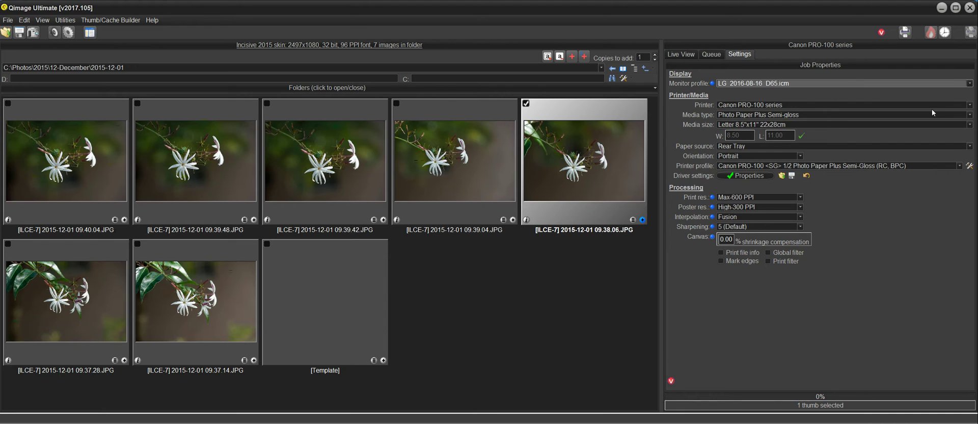
Switch the printer to EPSON Stylus Pro 9900, check its Roll Paper source, then restore Canon PRO-100 series
left_click(969, 105)
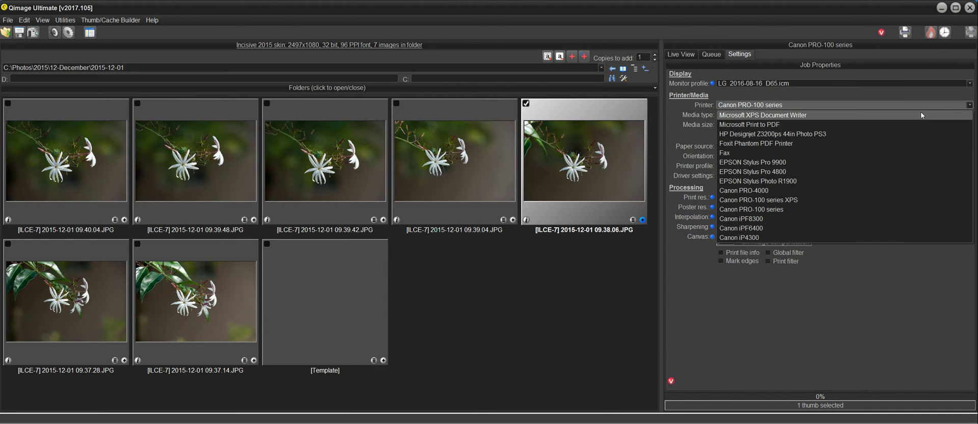
left_click(787, 163)
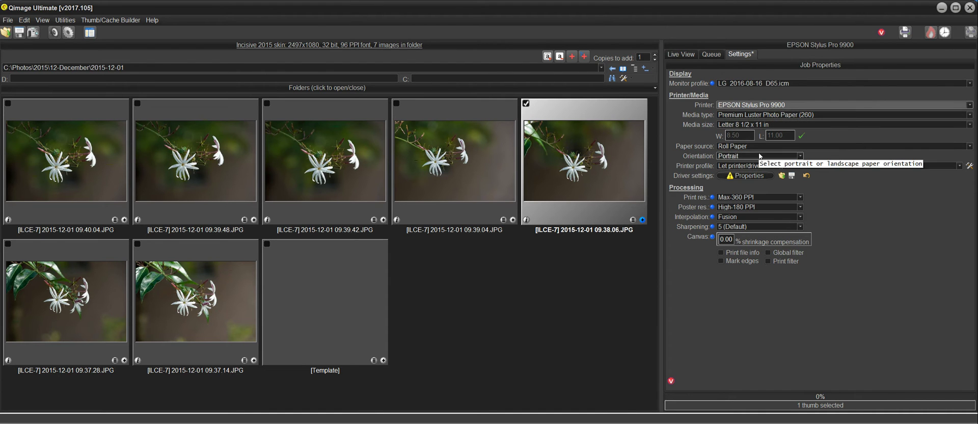
left_click(970, 147)
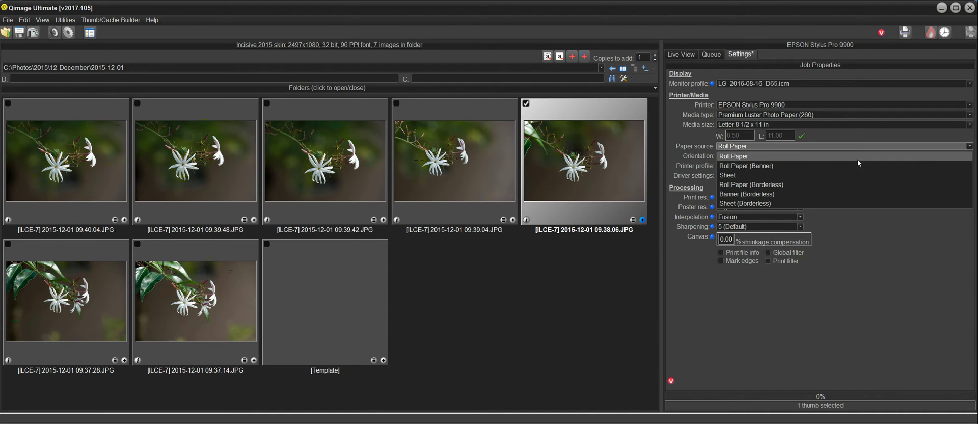
left_click(835, 133)
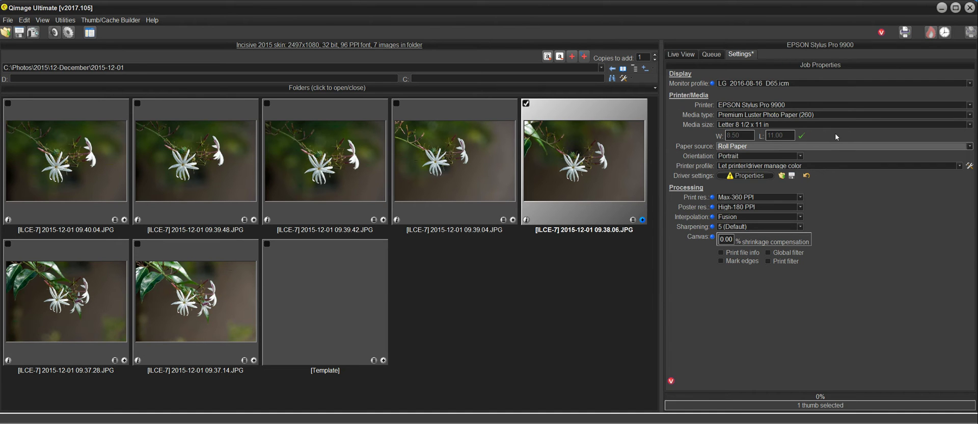
left_click(969, 105)
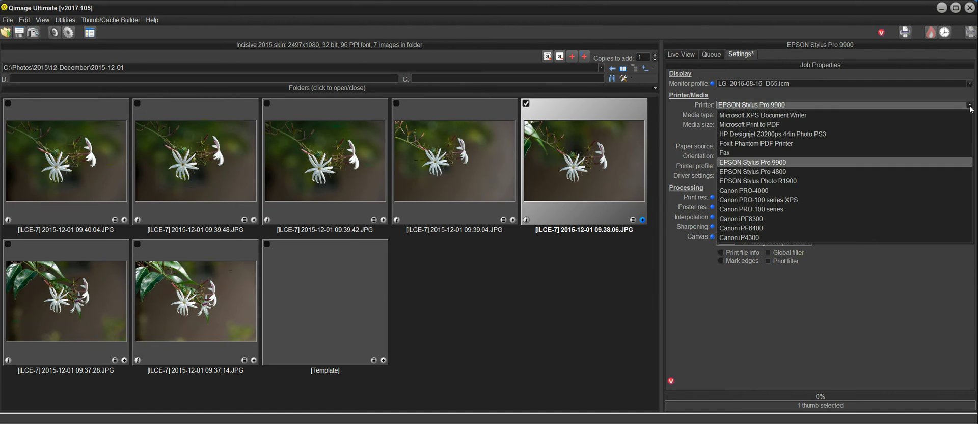
left_click(772, 209)
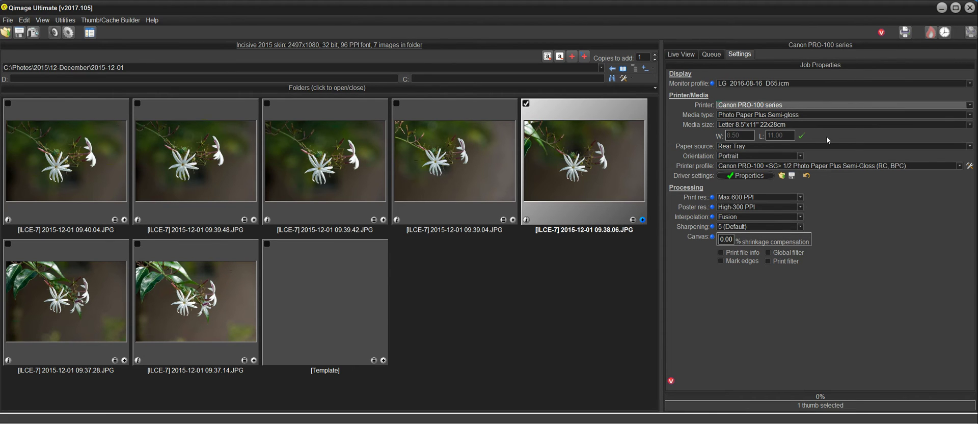
Try Photo Paper Pro Luster as media type, then revert to Photo Paper Plus Semi-gloss
left_click(969, 118)
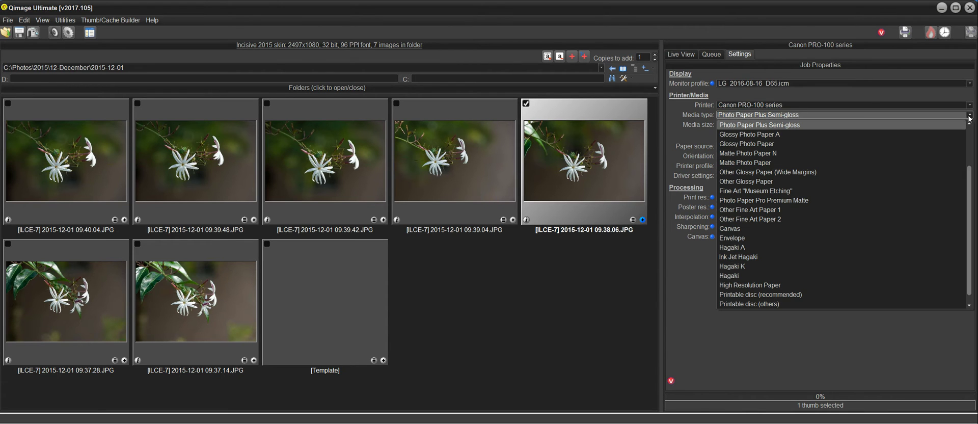
left_click(969, 123)
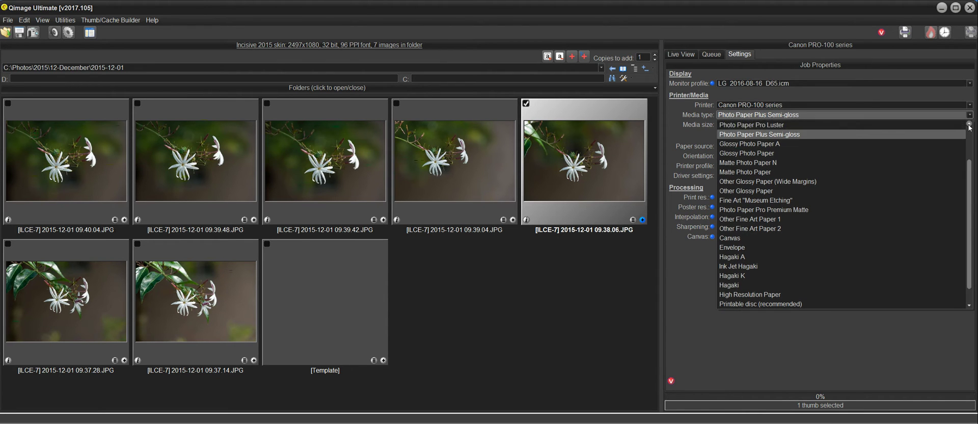
left_click(786, 126)
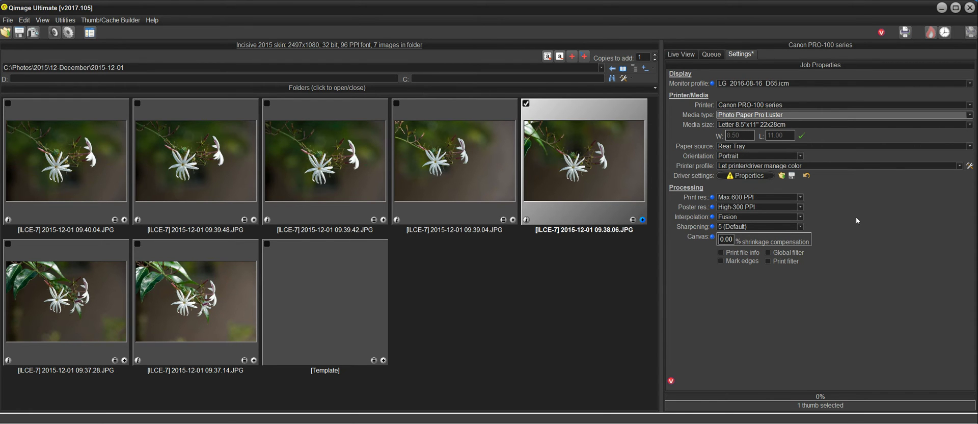
left_click(970, 115)
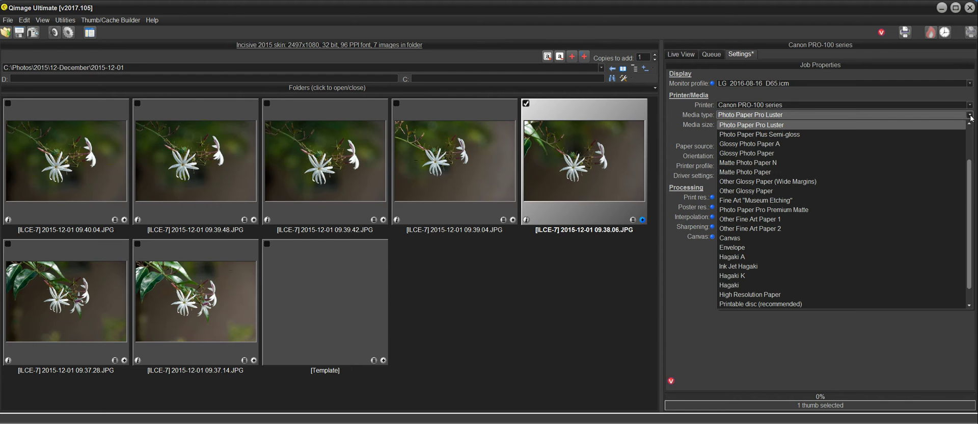
left_click(787, 135)
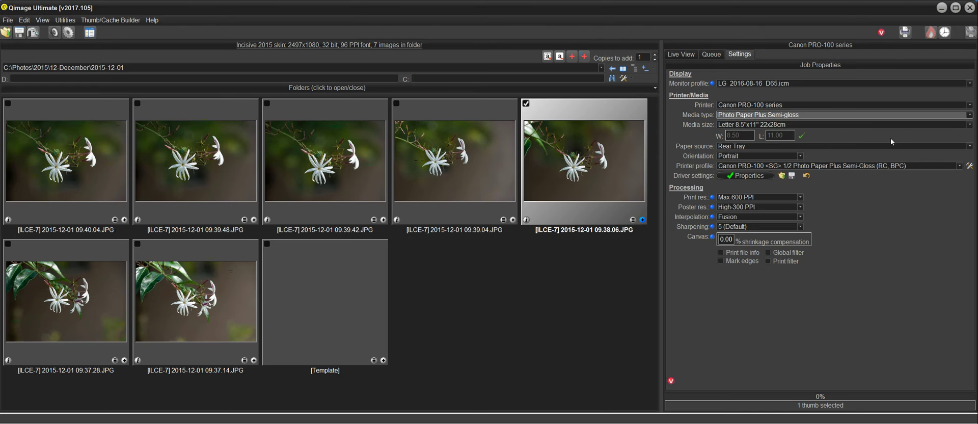
left_click(970, 115)
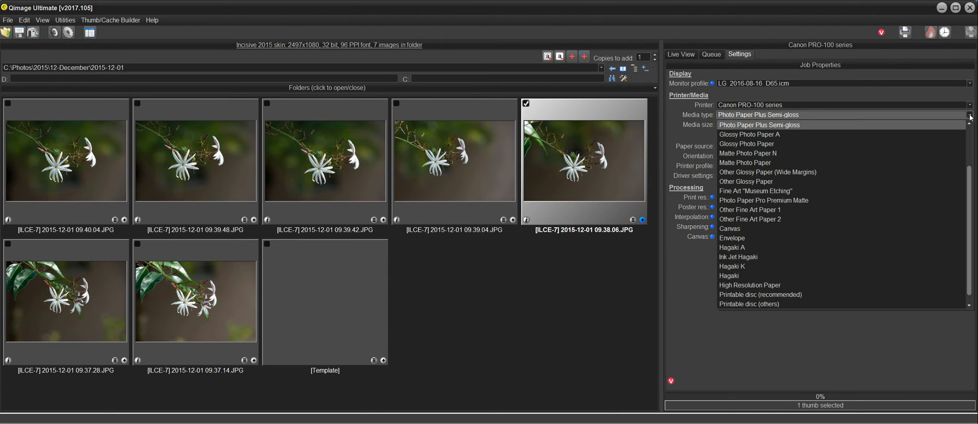
left_click(880, 91)
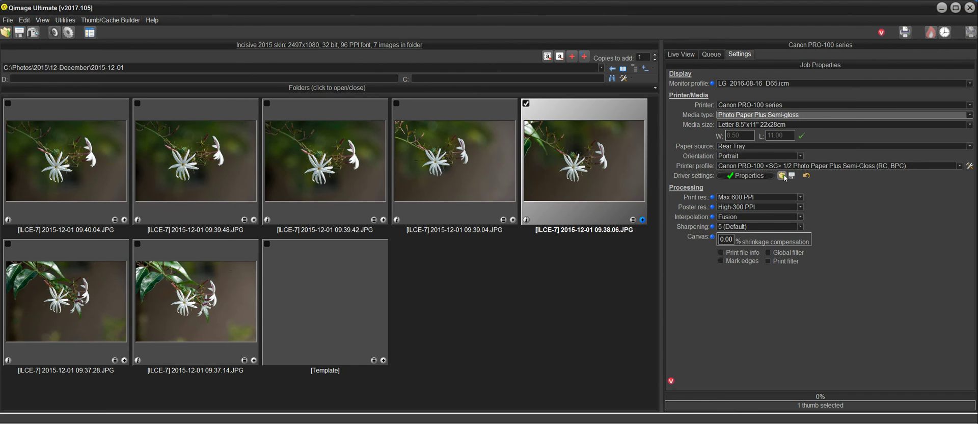
Recall the saved R1900-IJF-HP-ADV-GL.prt printer setup
left_click(784, 175)
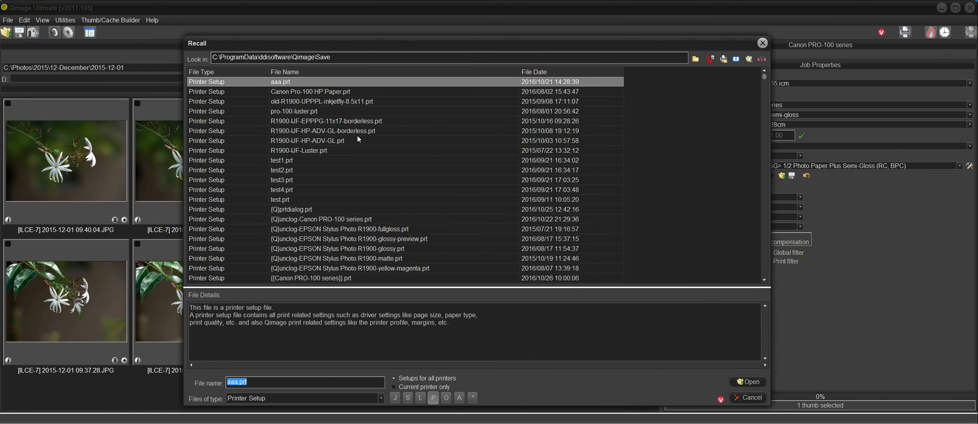
left_click(307, 141)
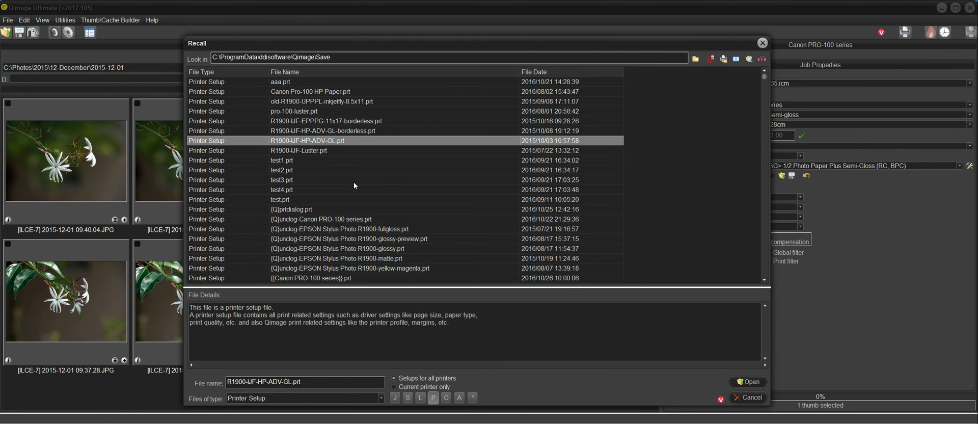
left_click(748, 381)
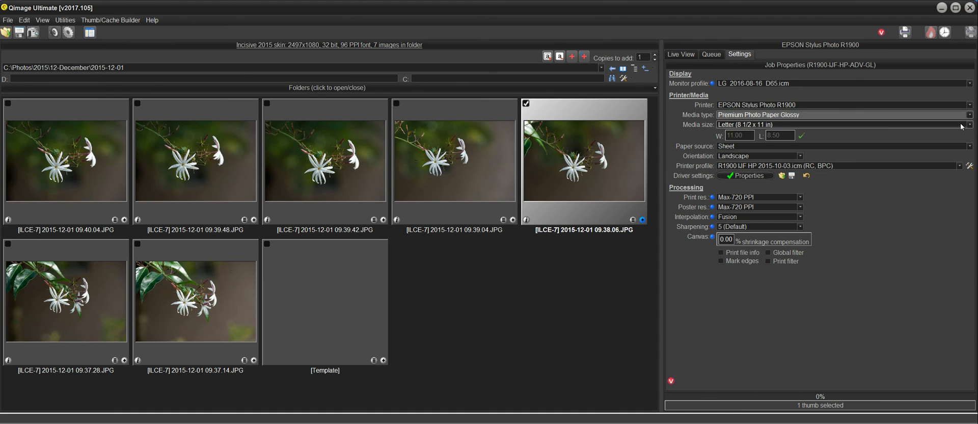
left_click(970, 105)
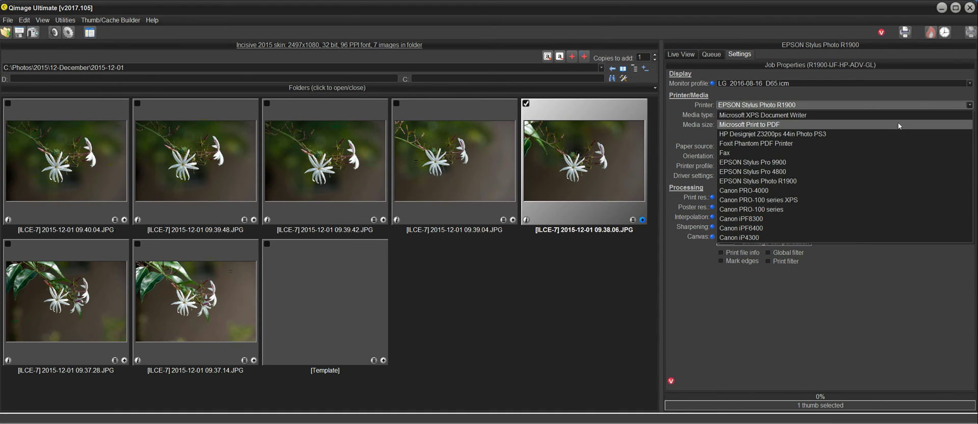
left_click(800, 208)
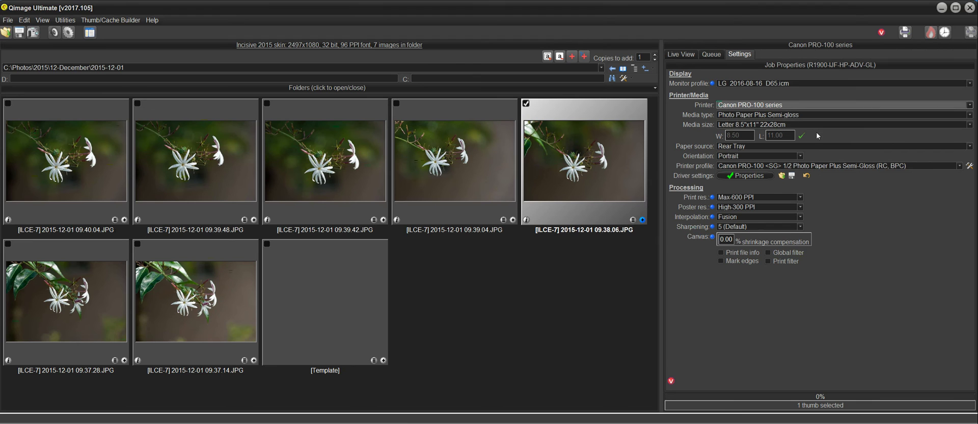
left_click(782, 176)
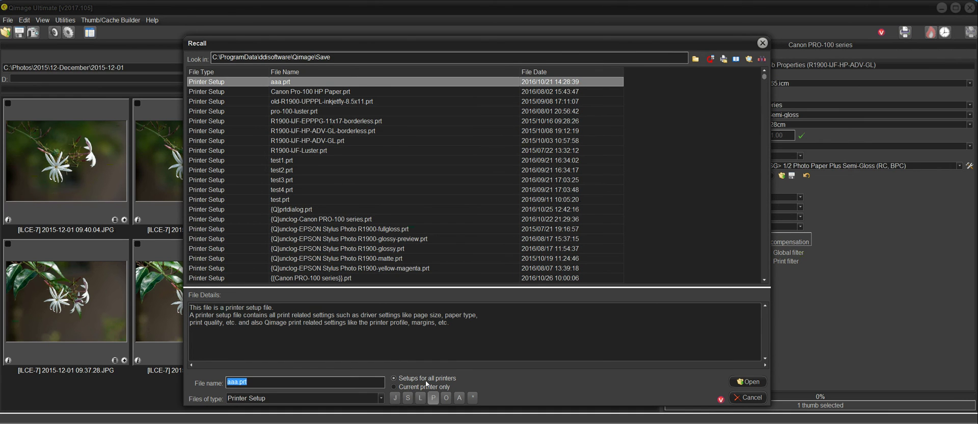
left_click(394, 387)
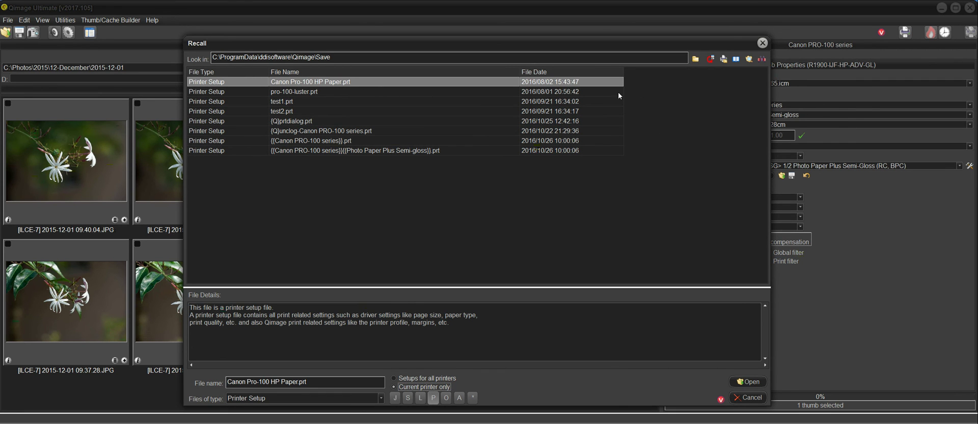
left_click(393, 378)
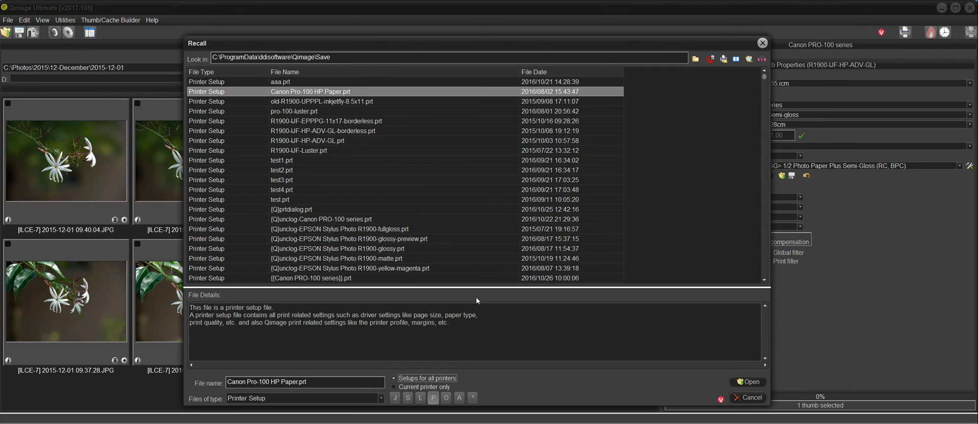
left_click(393, 386)
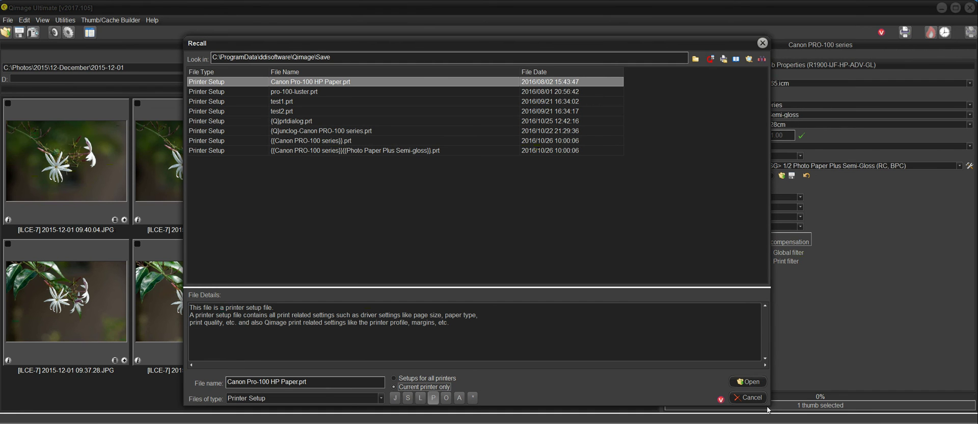
left_click(749, 398)
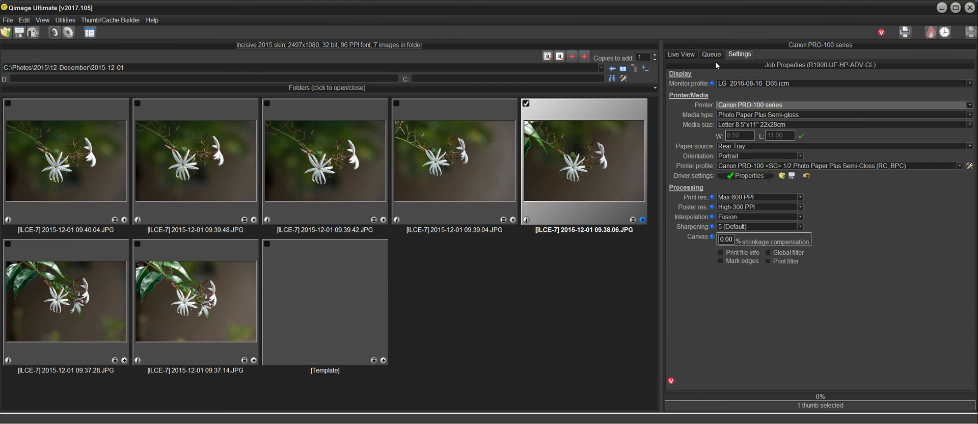
left_click(690, 55)
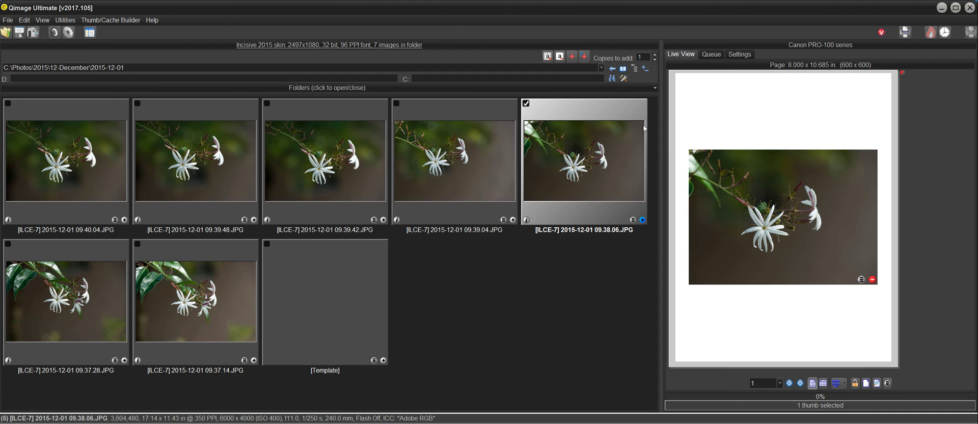
mouse_move(760, 103)
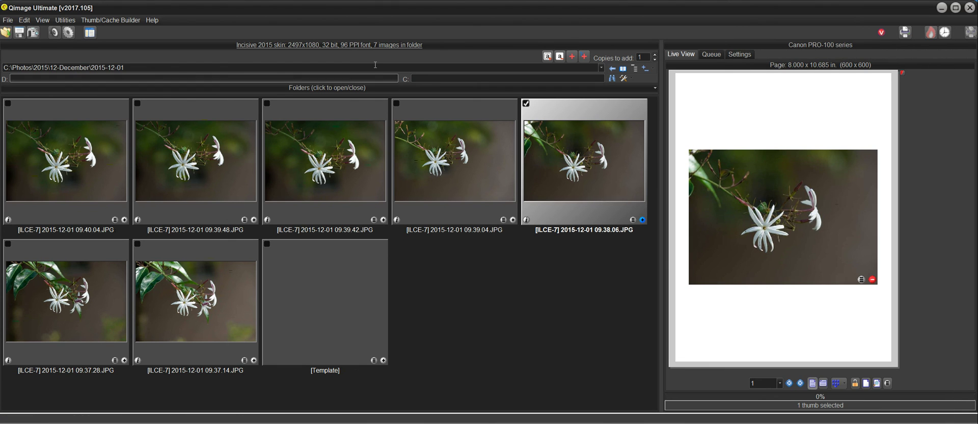
mouse_move(707, 92)
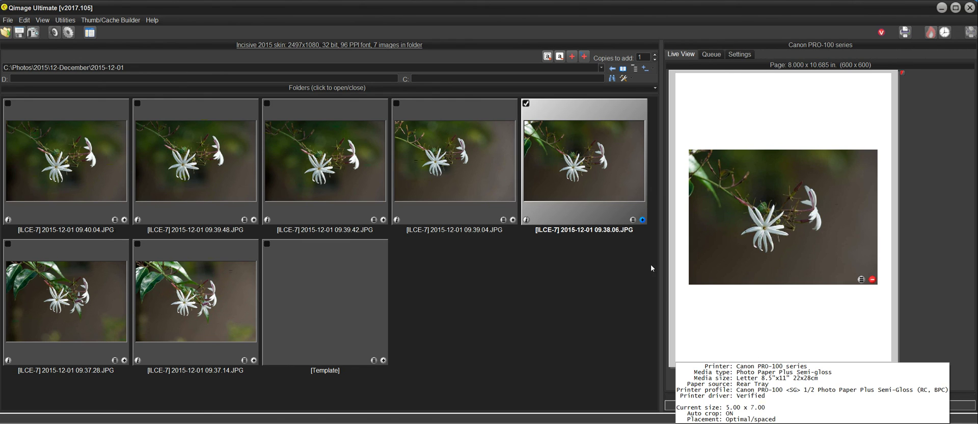
left_click(741, 56)
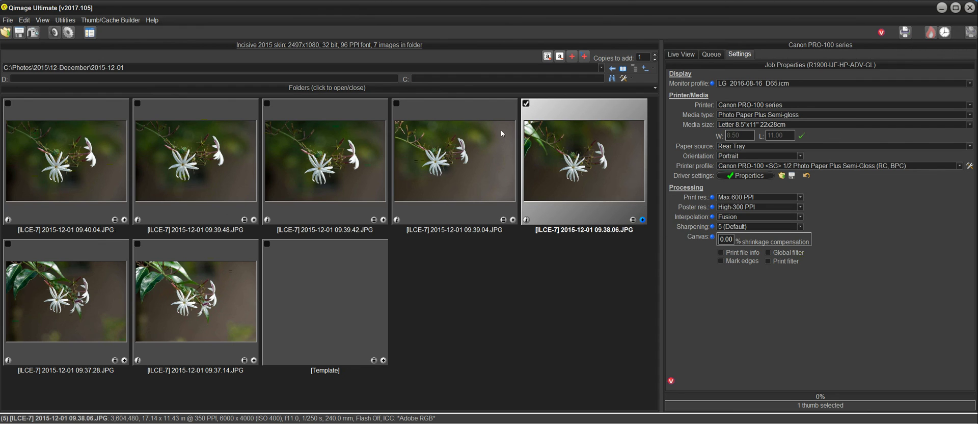
Add a second 5x7 print of photo 09.38.06 and two prints of 09.39.04 on a new page
left_click(643, 220)
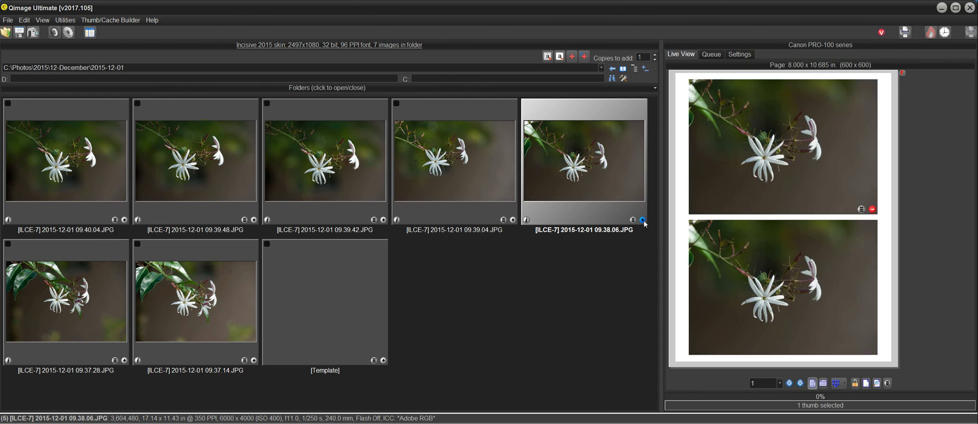
mouse_move(778, 182)
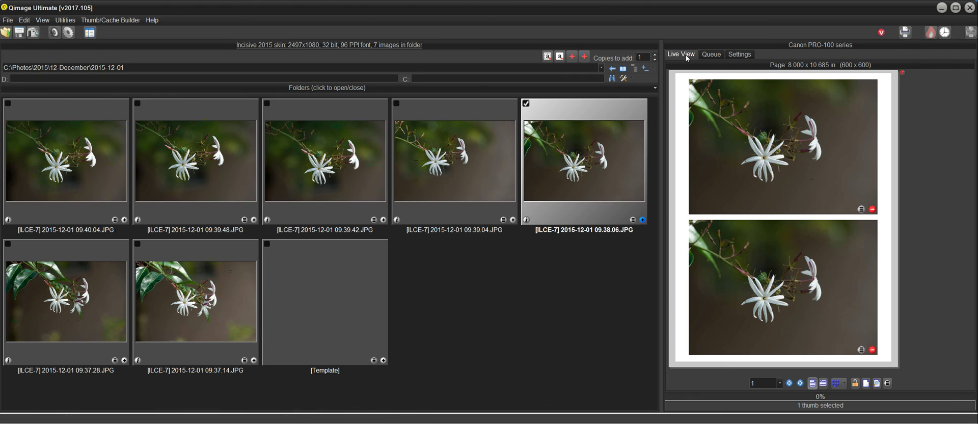
left_click(736, 55)
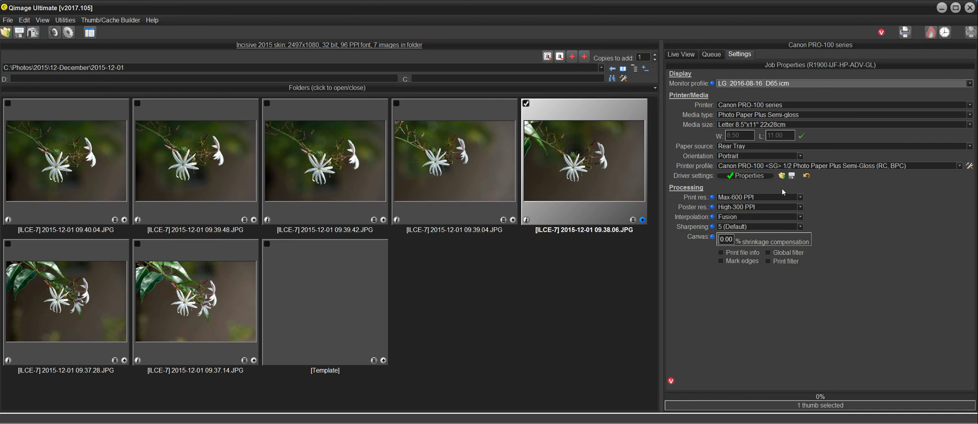
left_click(514, 221)
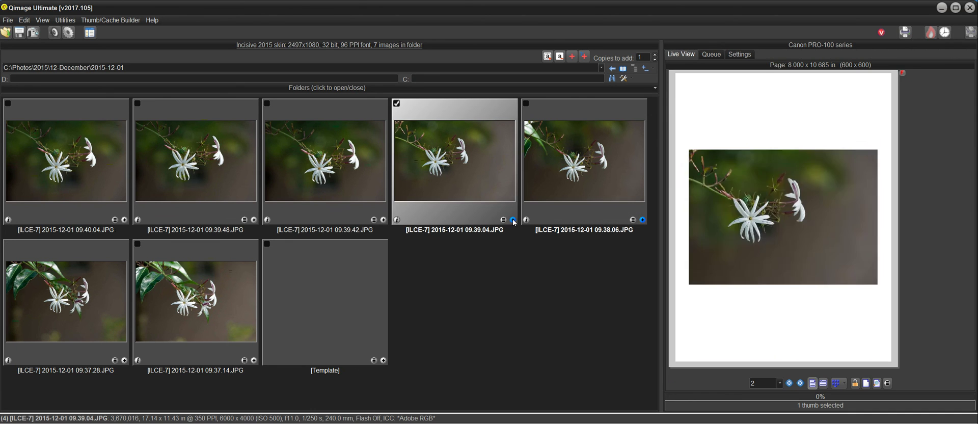
left_click(513, 221)
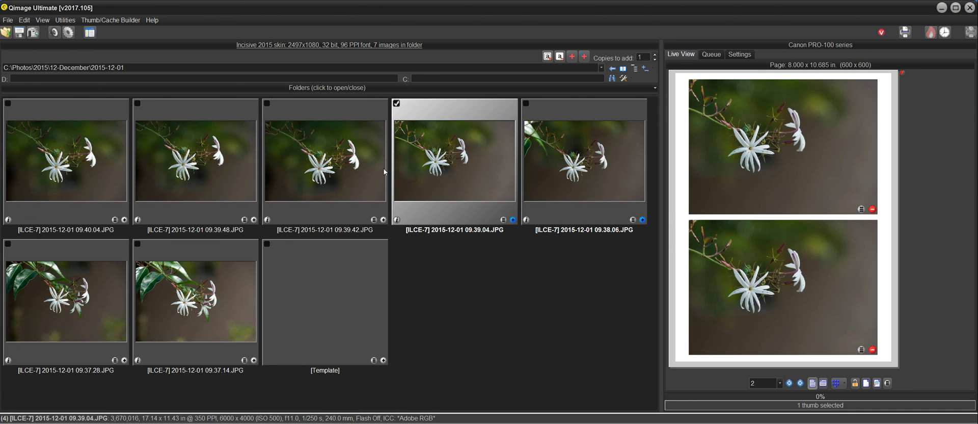
Check the Edit > Preferences 'When Qimage Ultimate starts' options, then close the menu unchanged
left_click(24, 19)
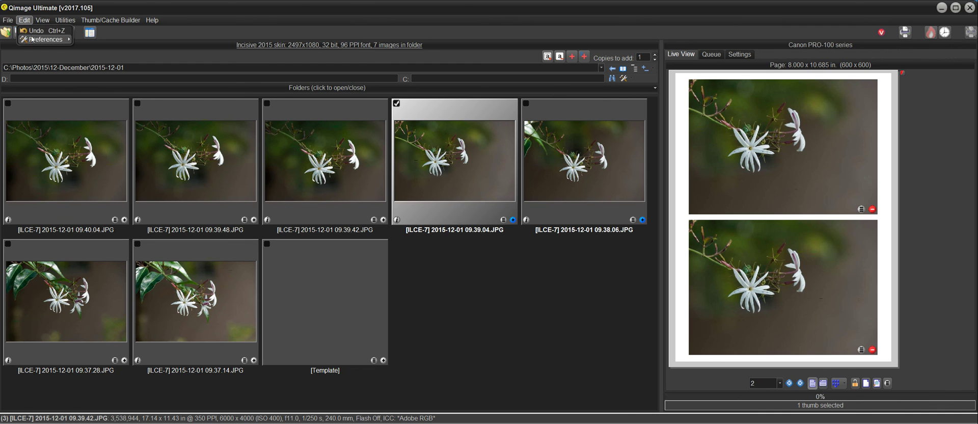
mouse_move(32, 39)
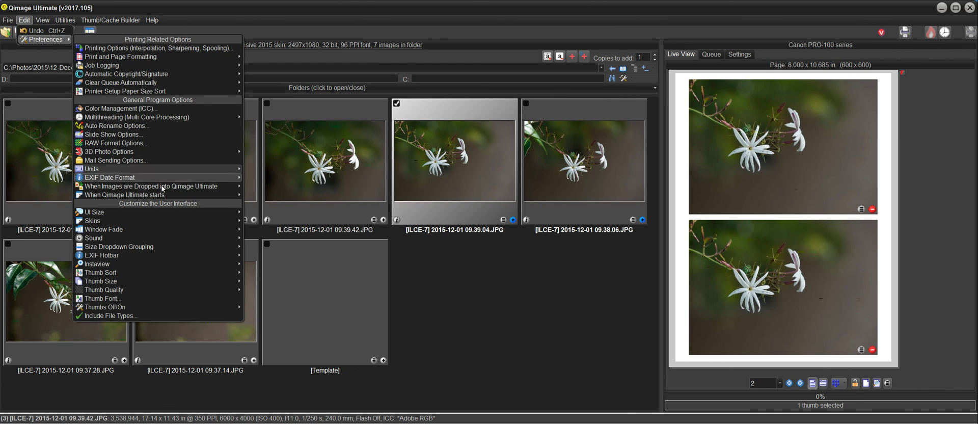
mouse_move(167, 196)
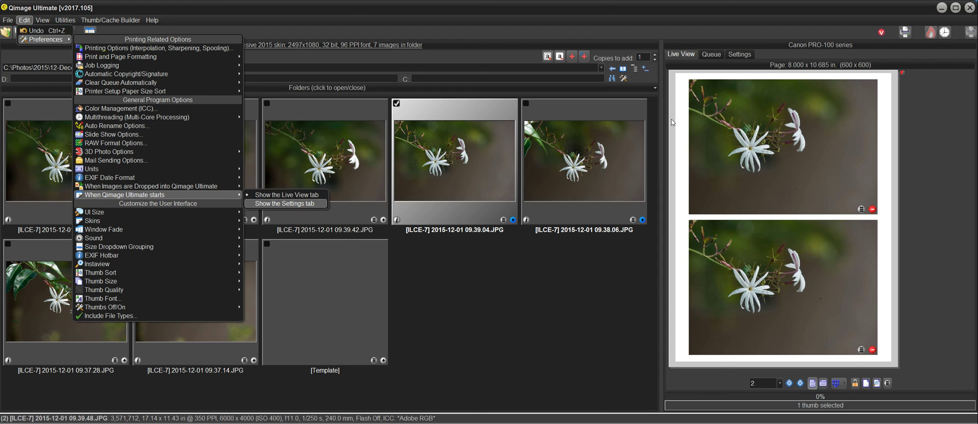
left_click(298, 11)
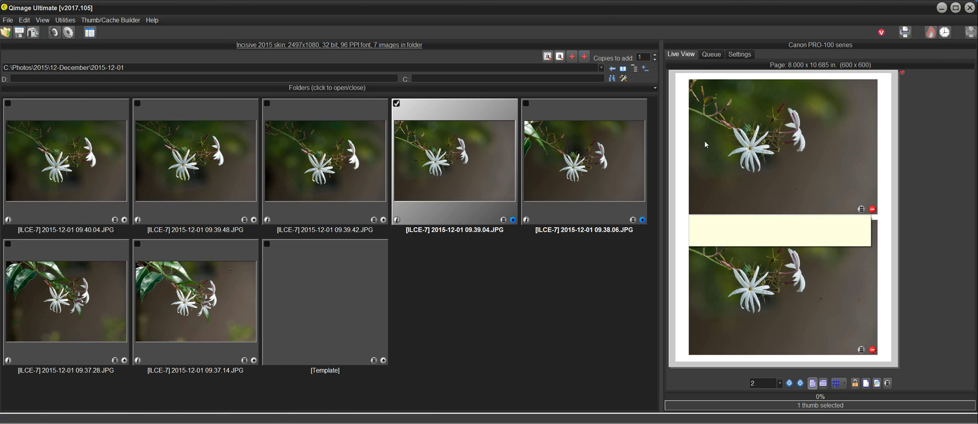
Return to the Canon PRO-100 job settings and check the File menu, closing it without printing
left_click(741, 55)
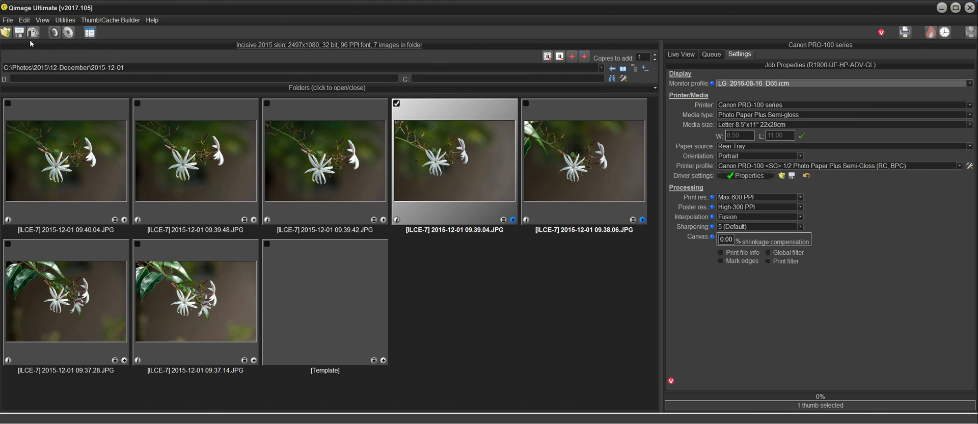
left_click(8, 20)
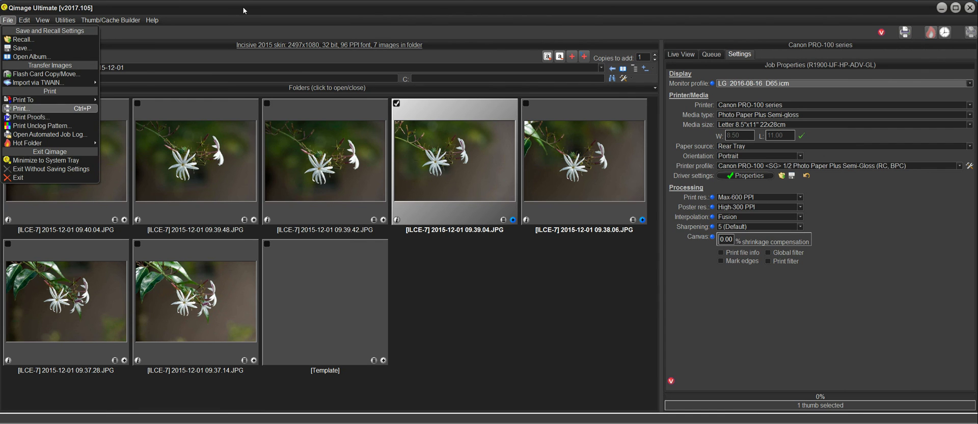
left_click(336, 67)
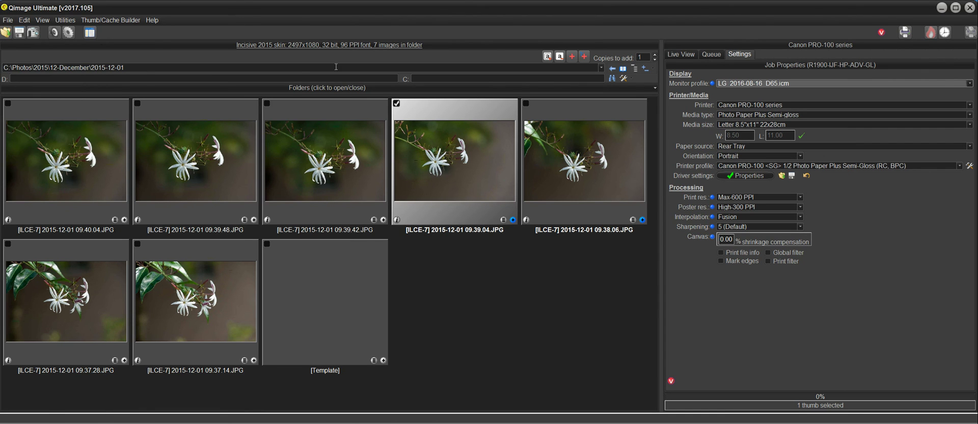
left_click(750, 177)
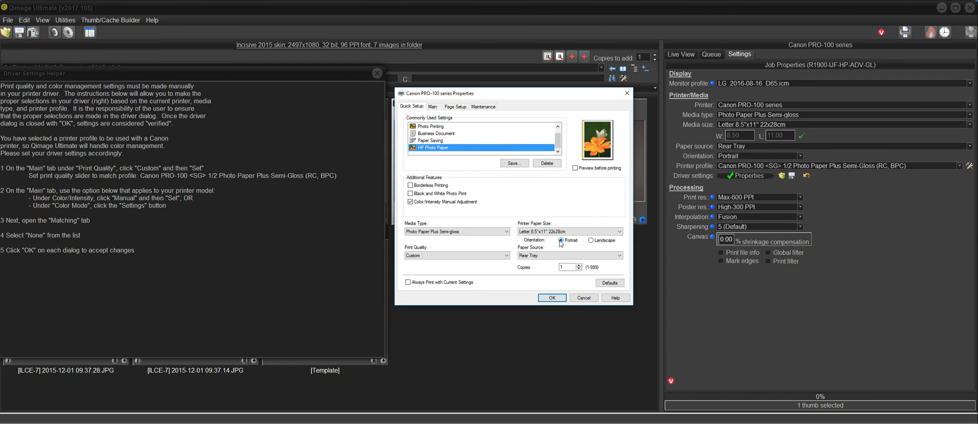
left_click(484, 107)
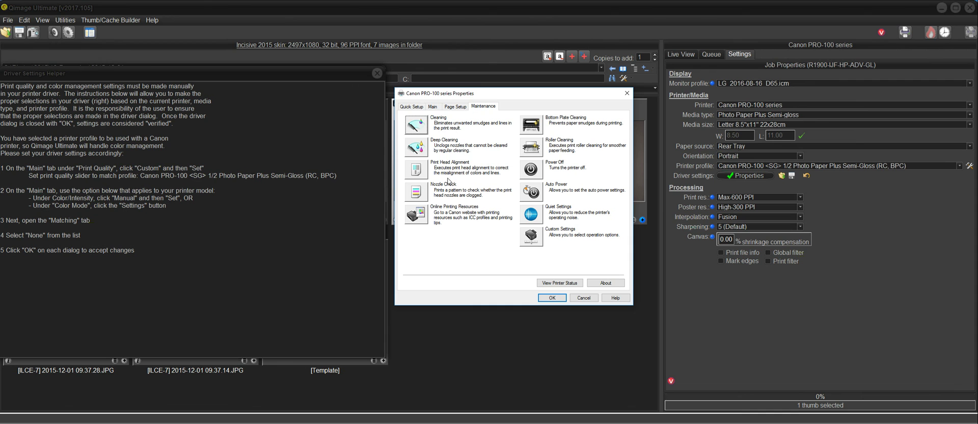
left_click(583, 298)
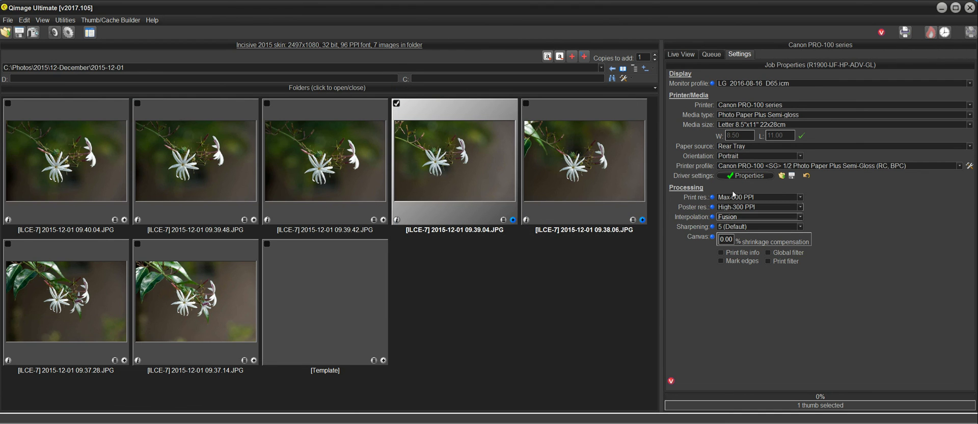